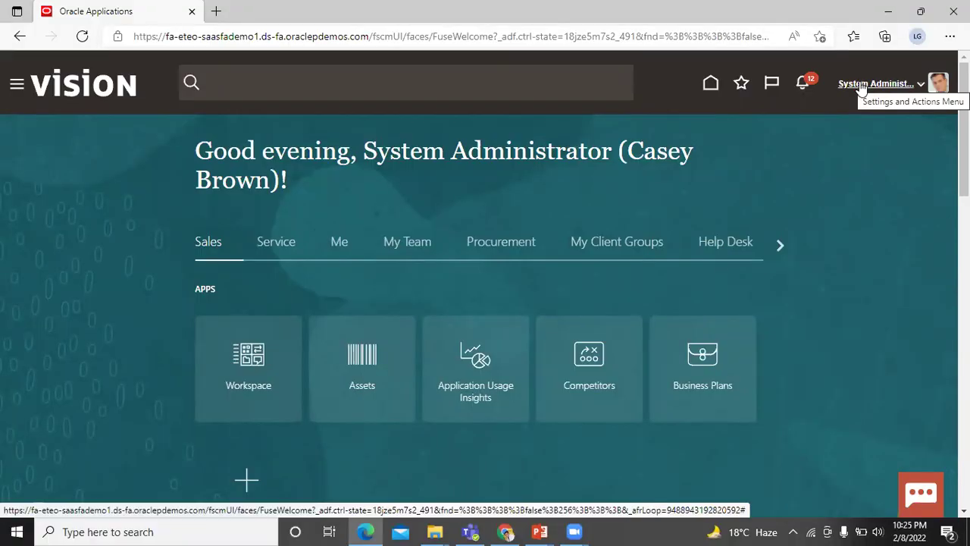
In Setup and Maintenance, switch to the Sales offering and open Users and Security > Manage Users.
{"action": "left_click", "coordinate": [860, 89]}
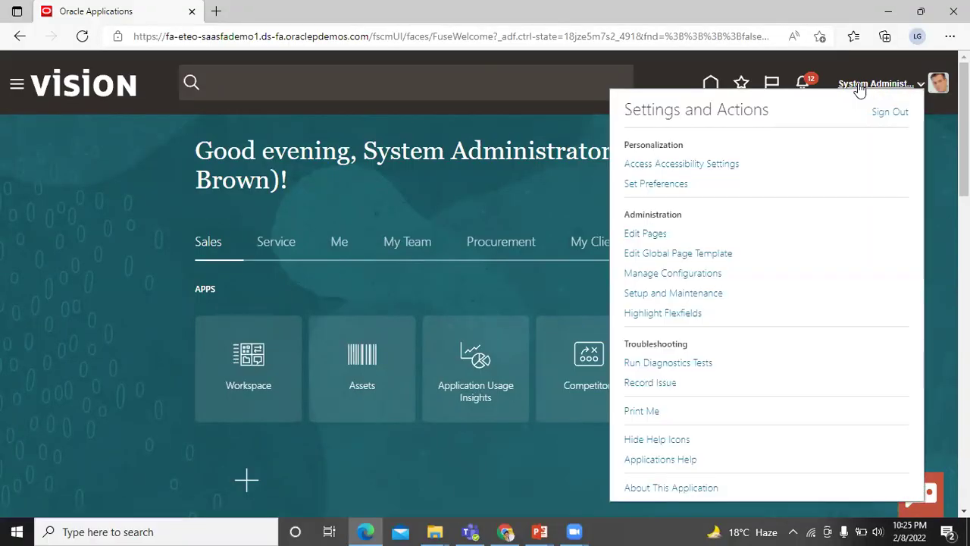
{"action": "left_click", "coordinate": [718, 299]}
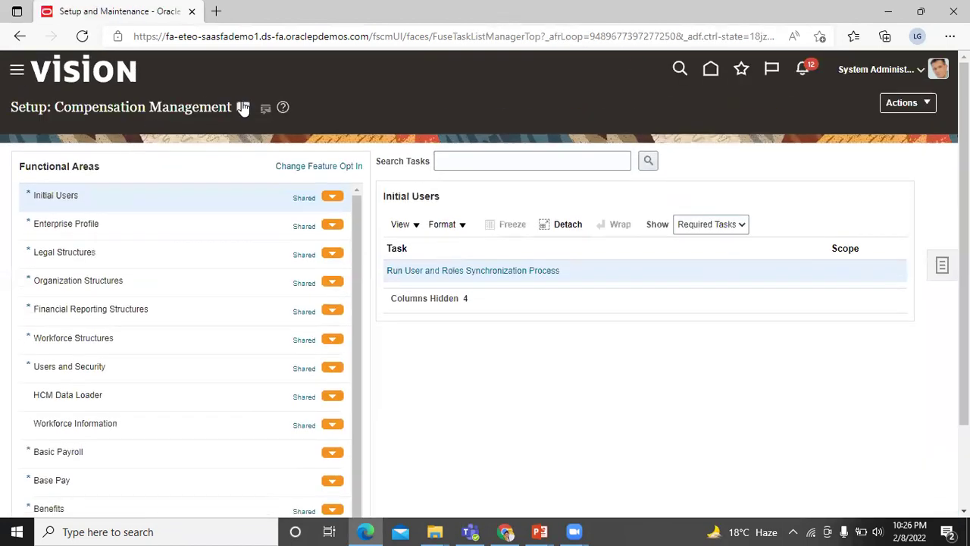
{"action": "left_click", "coordinate": [243, 107]}
{"action": "scroll", "coordinate": [292, 212], "scroll_direction": "down", "scroll_amount": 8}
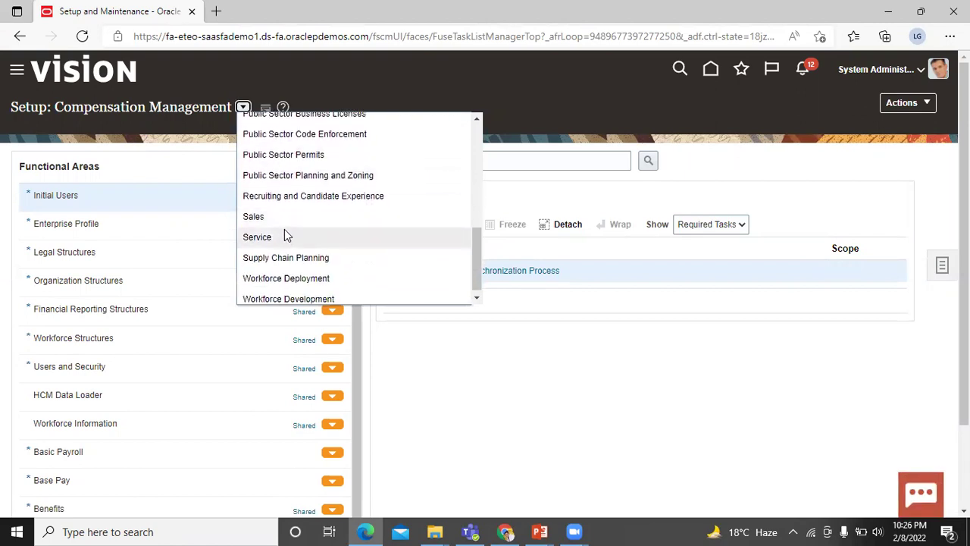
{"action": "left_click", "coordinate": [284, 224]}
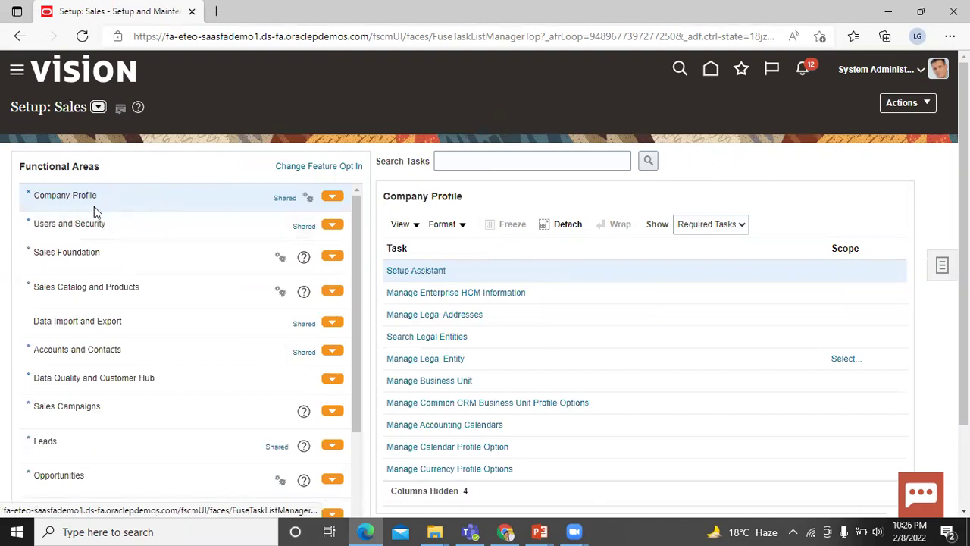
{"action": "left_click", "coordinate": [81, 223]}
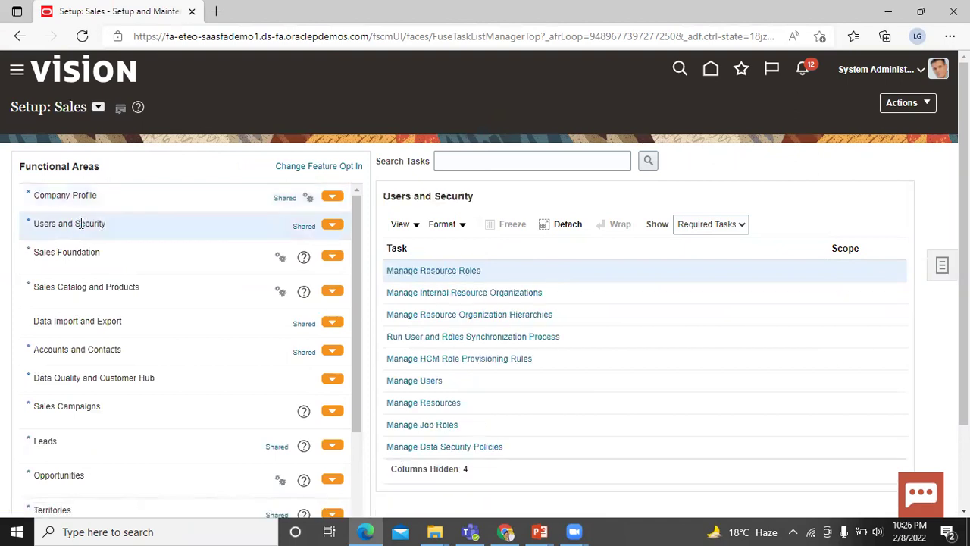
{"action": "left_click", "coordinate": [429, 379]}
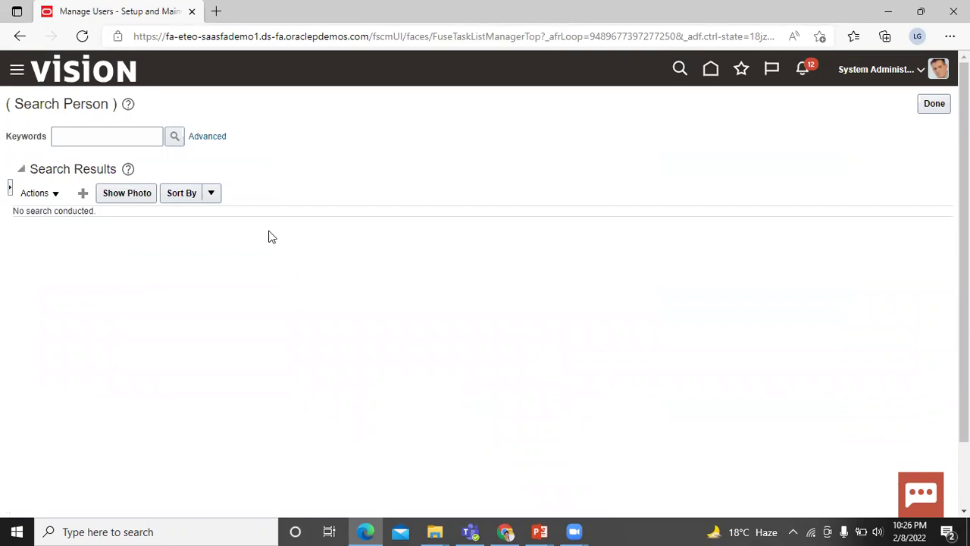
Open a blank Create User form from Search Person and review its sections, hire date 2/8/22.
{"action": "left_click", "coordinate": [83, 194]}
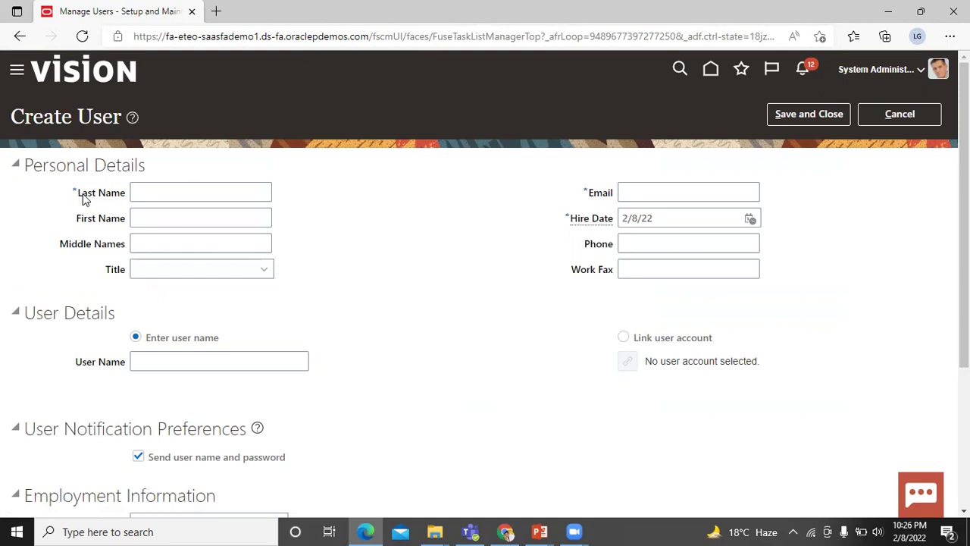
{"action": "scroll", "coordinate": [217, 257], "scroll_direction": "down", "scroll_amount": 3}
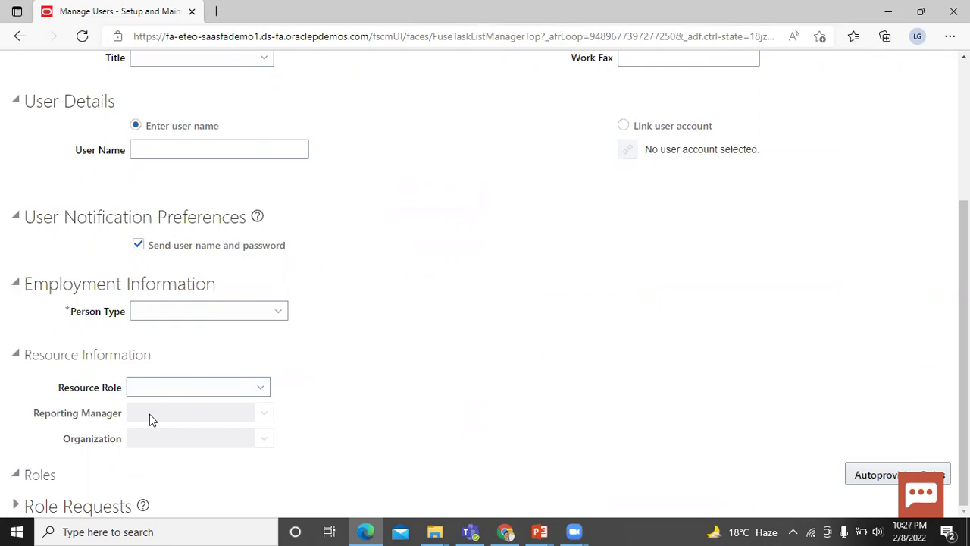
{"action": "scroll", "coordinate": [329, 322], "scroll_direction": "up", "scroll_amount": 3}
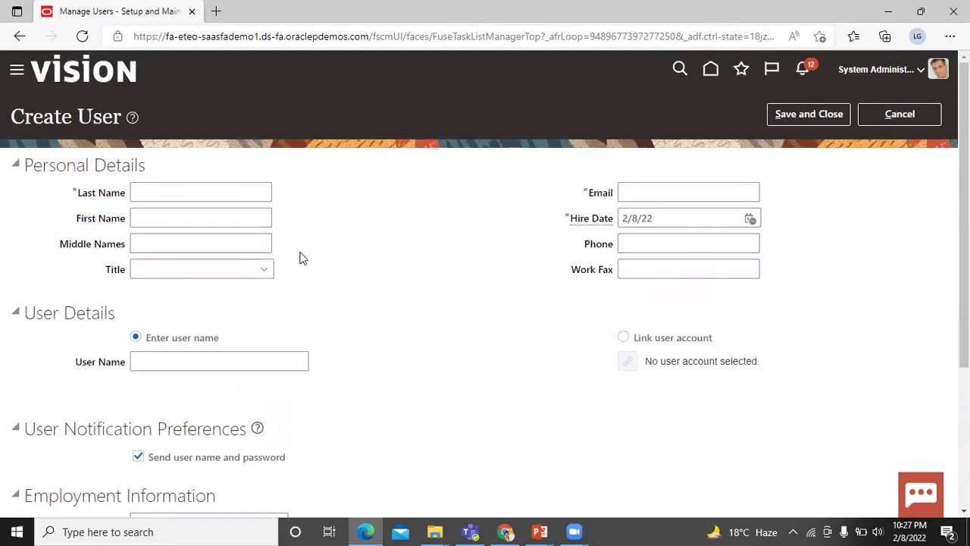
{"action": "scroll", "coordinate": [348, 332], "scroll_direction": "down", "scroll_amount": 3}
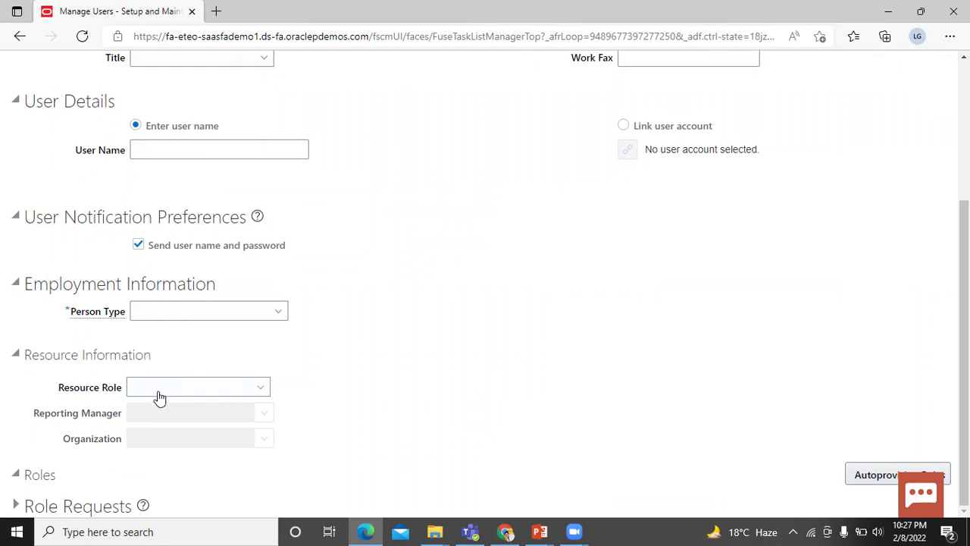
{"action": "scroll", "coordinate": [301, 328], "scroll_direction": "up", "scroll_amount": 5}
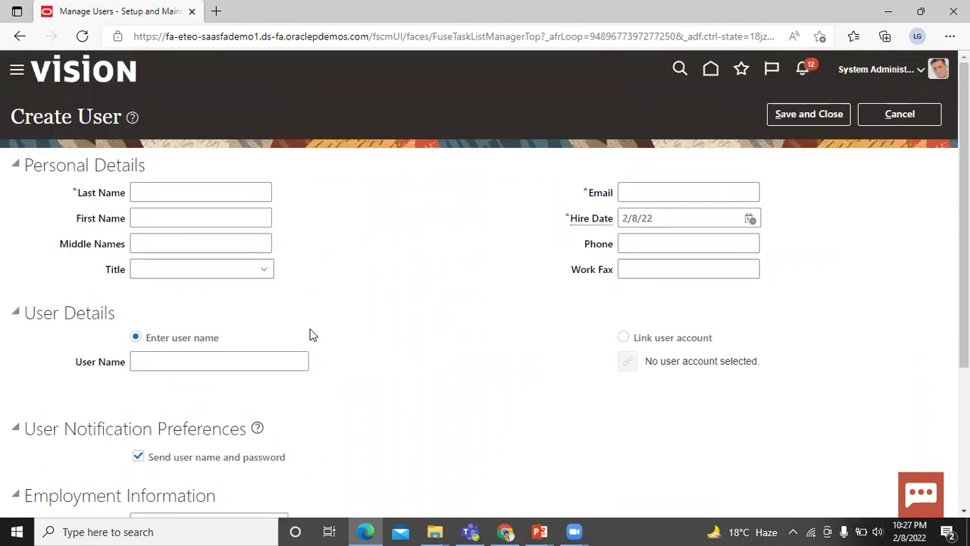
Enter the new user's last name, first name and work e-mail address in Personal Details.
{"action": "left_click", "coordinate": [194, 195]}
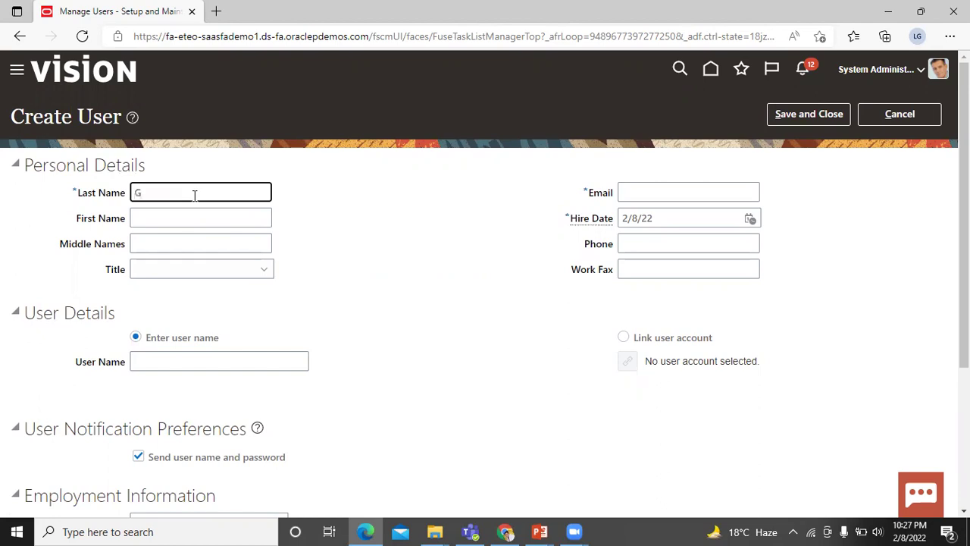
{"action": "key", "text": "Tab"}
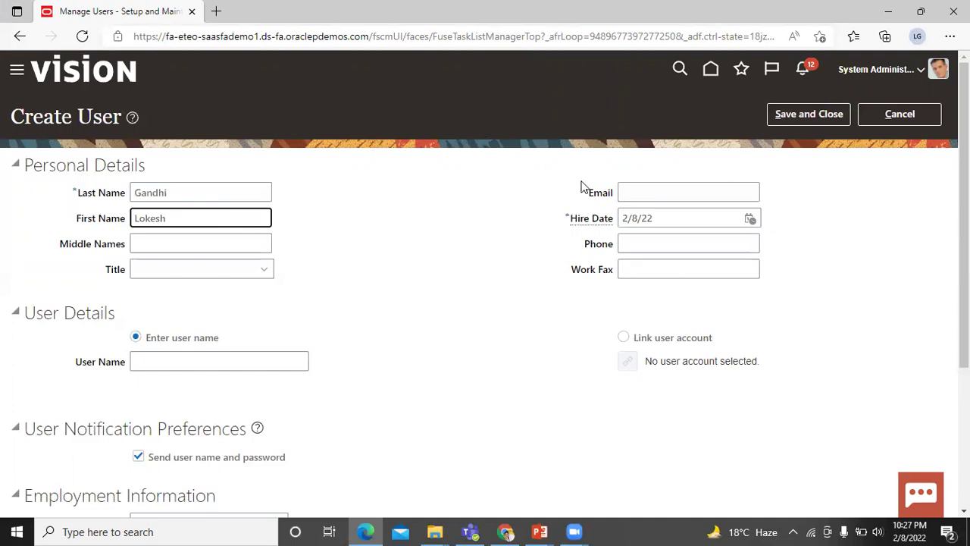
{"action": "left_click", "coordinate": [666, 196]}
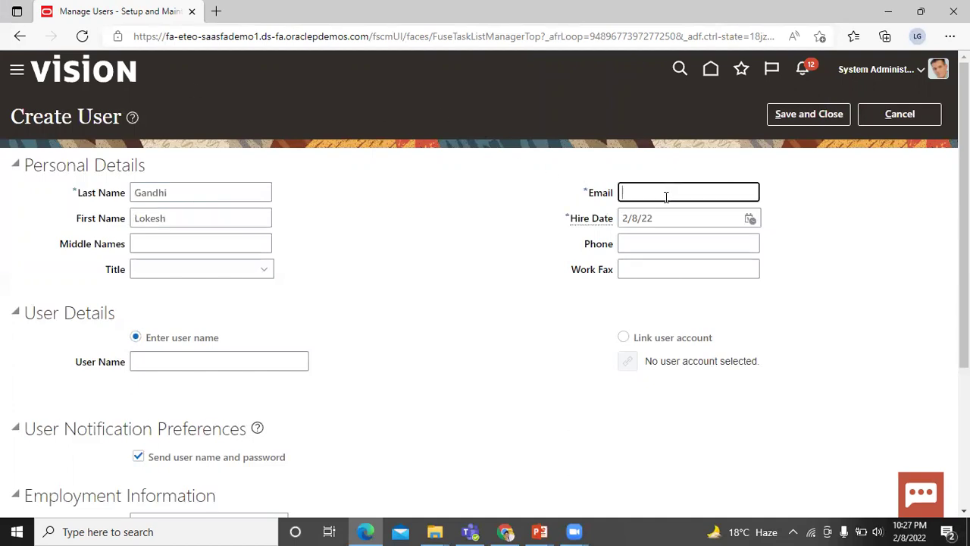
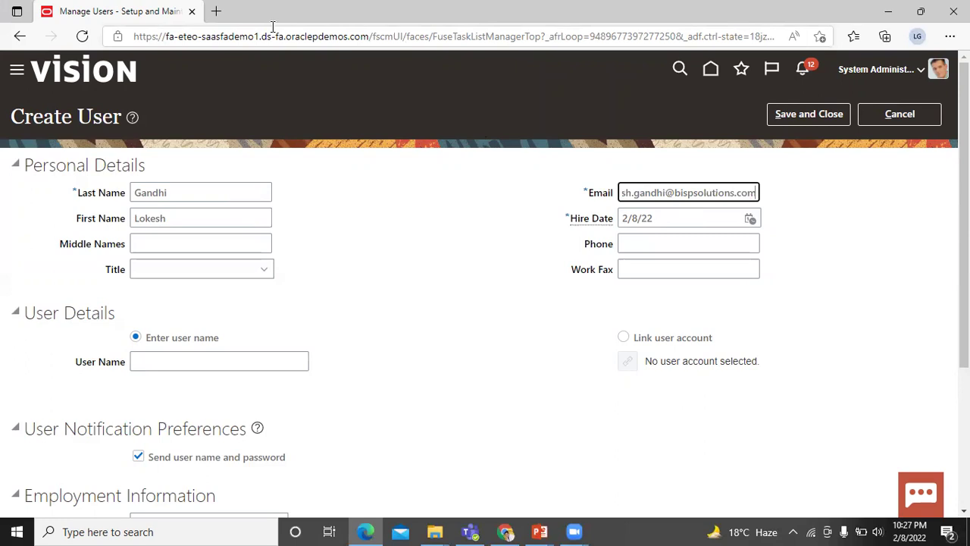
{"action": "left_click", "coordinate": [694, 161]}
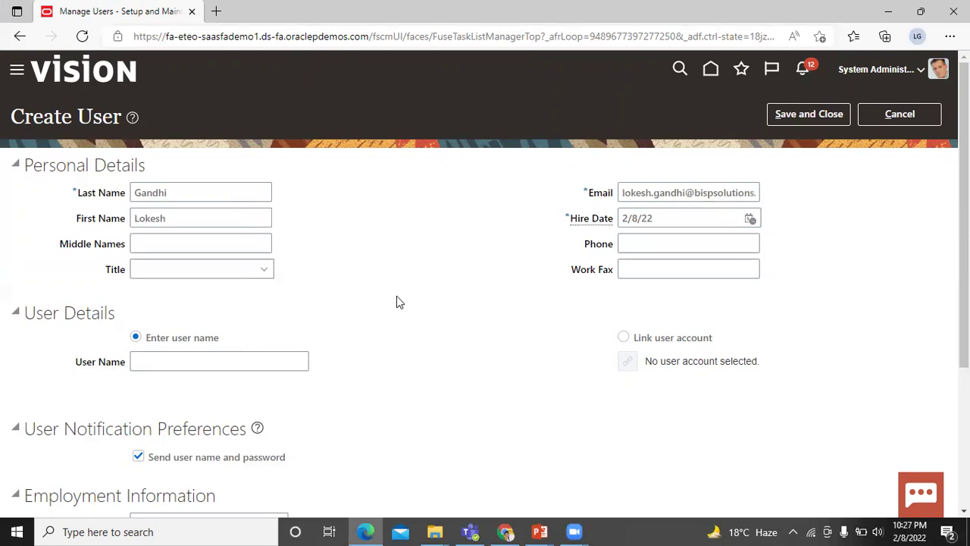
Enter a User Name combining the user's first and last name, joined by an underscore.
{"action": "scroll", "coordinate": [364, 323], "scroll_direction": "down", "scroll_amount": 1}
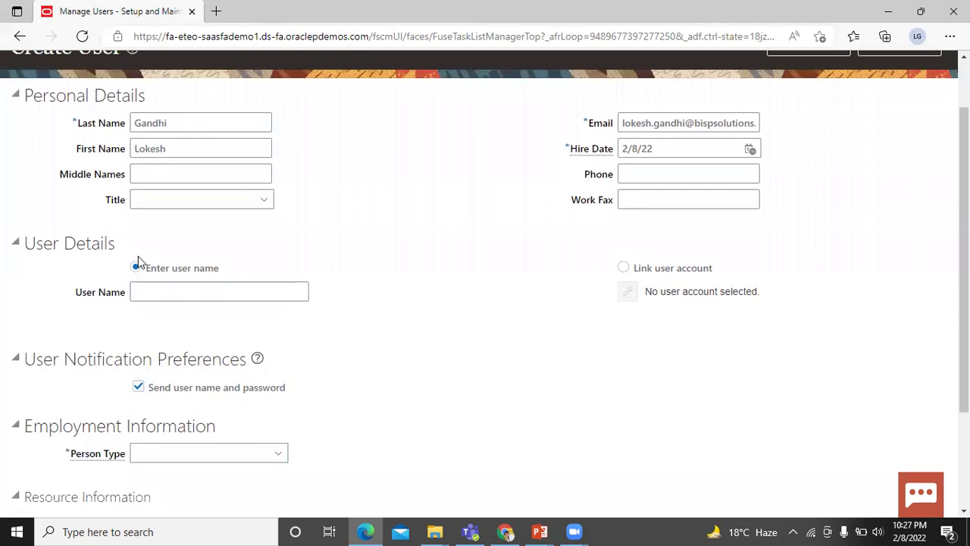
{"action": "left_click", "coordinate": [187, 292]}
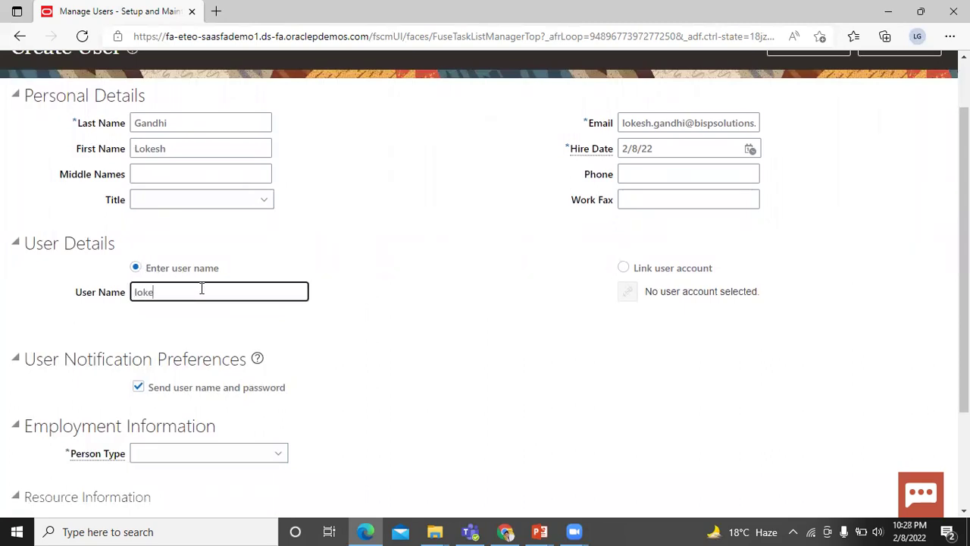
{"action": "scroll", "coordinate": [288, 285], "scroll_direction": "down", "scroll_amount": 1}
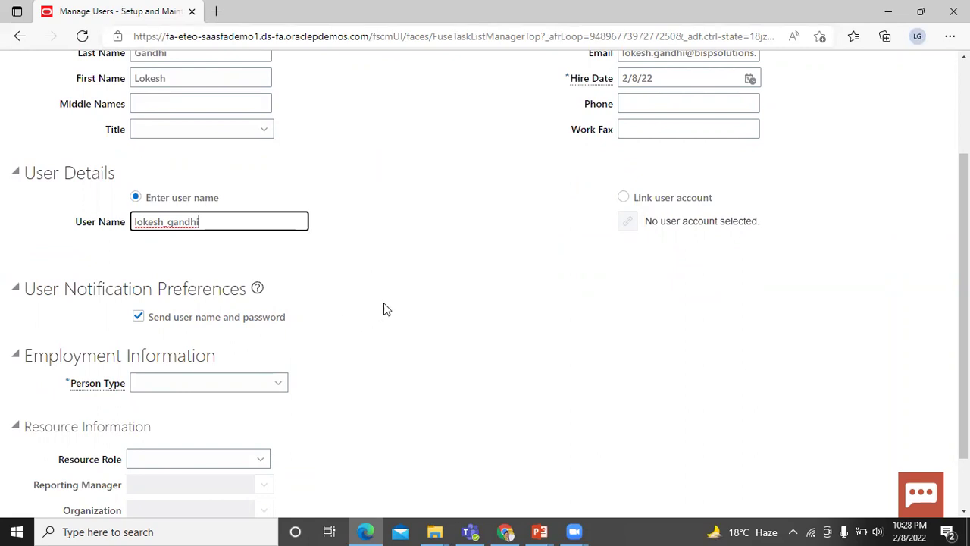
{"action": "scroll", "coordinate": [382, 303], "scroll_direction": "down", "scroll_amount": 1}
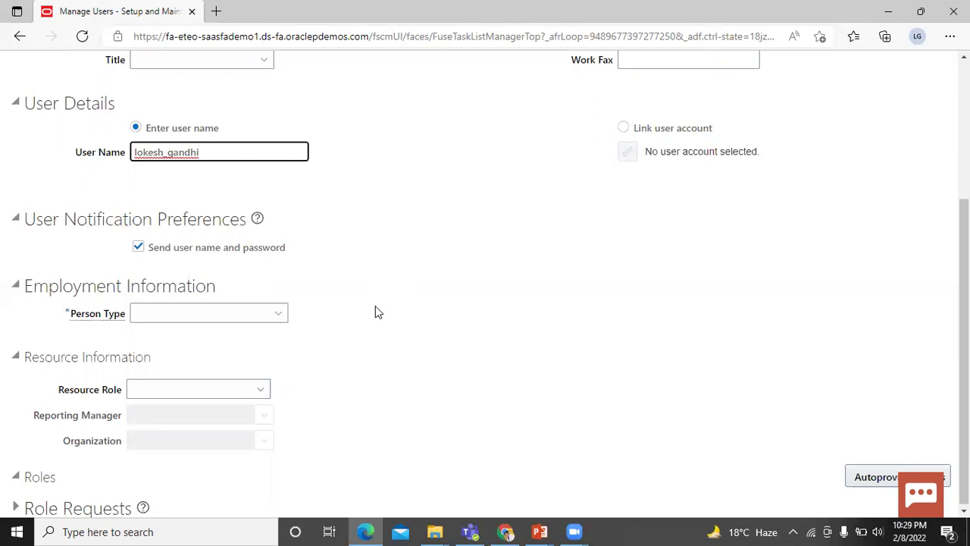
Set Person Type to Employee and Legal Employer to India Legal Entity 01.
{"action": "left_click", "coordinate": [278, 317]}
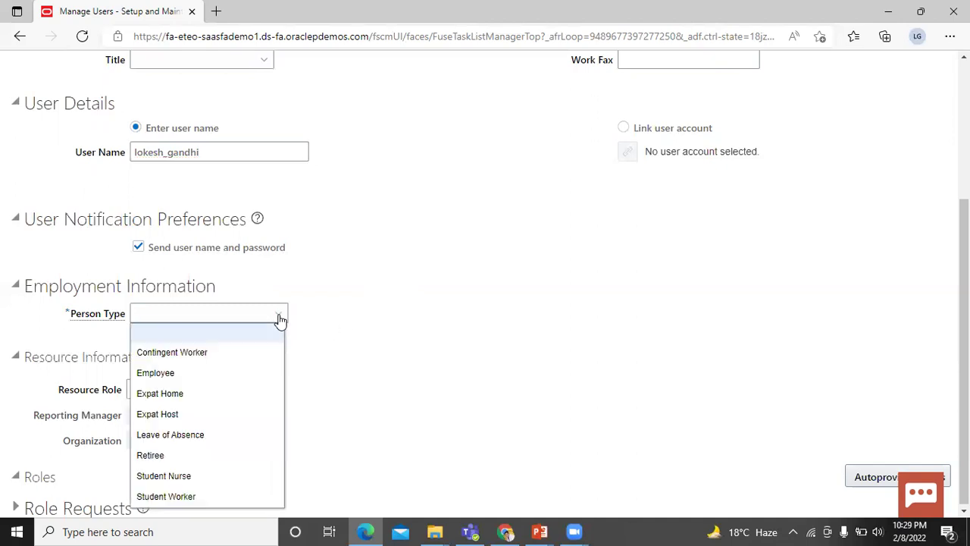
{"action": "left_click", "coordinate": [260, 372]}
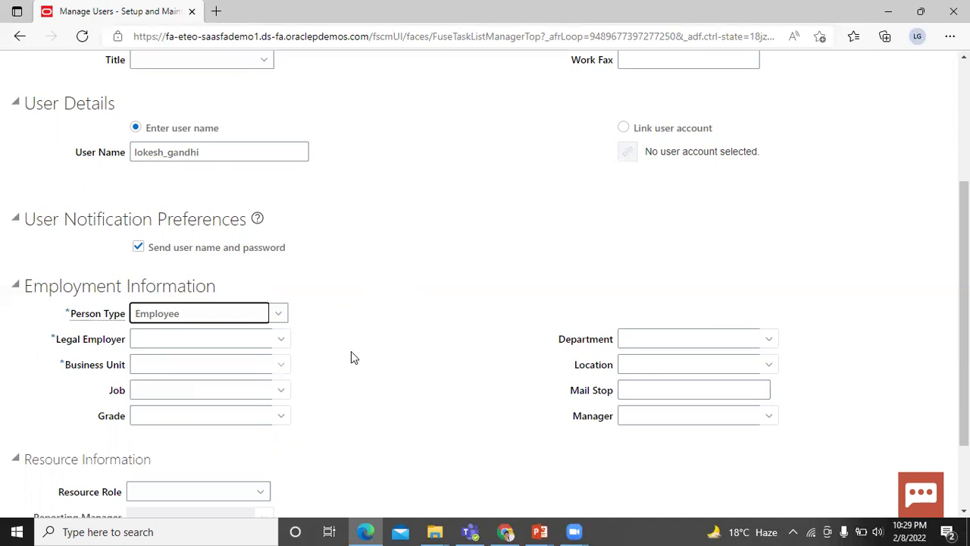
{"action": "left_click", "coordinate": [283, 341]}
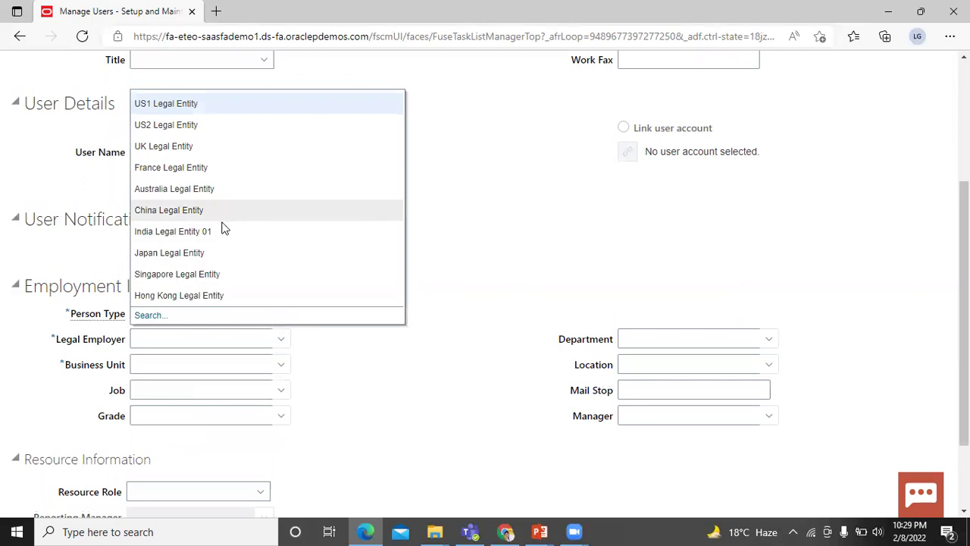
{"action": "left_click", "coordinate": [223, 232]}
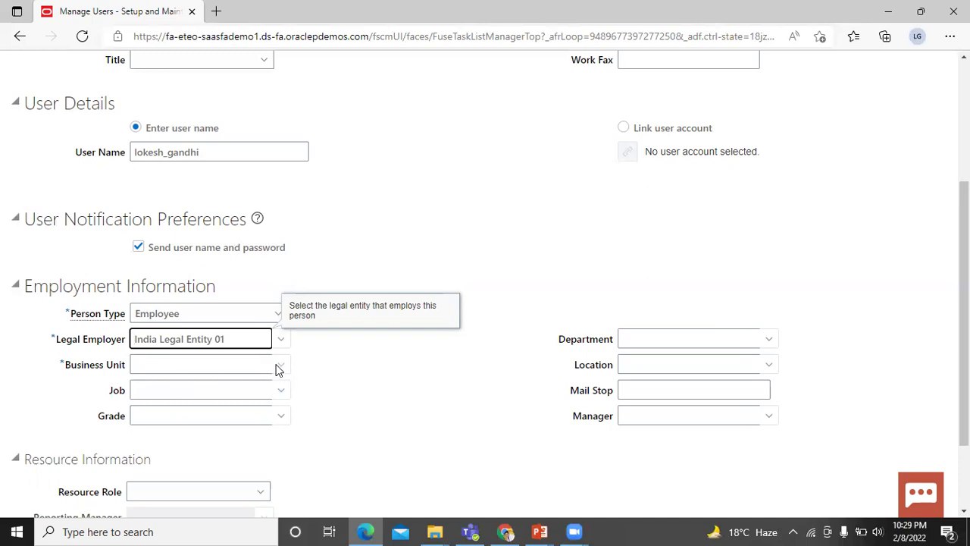
Search business units for 'india' and select India Business Unit 01.
{"action": "left_click", "coordinate": [277, 366]}
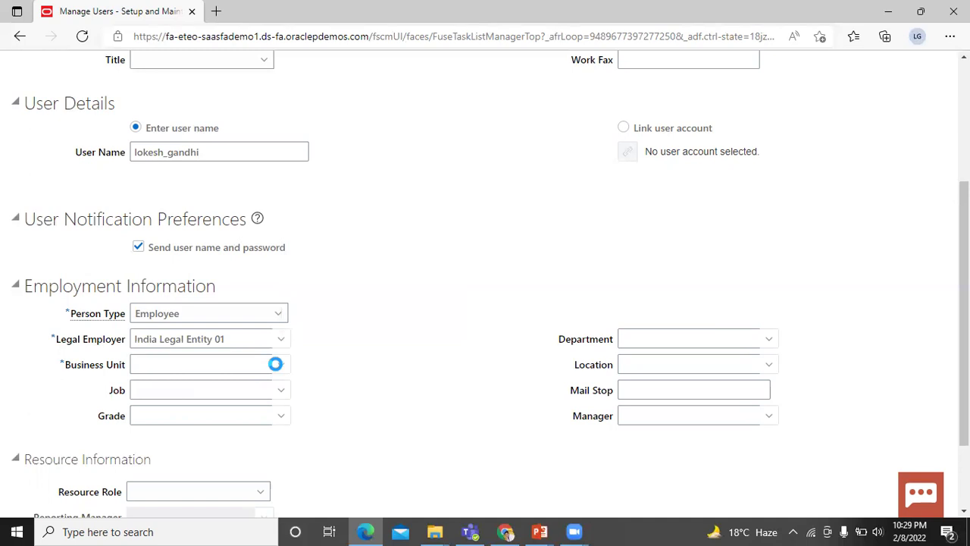
{"action": "left_click", "coordinate": [150, 342]}
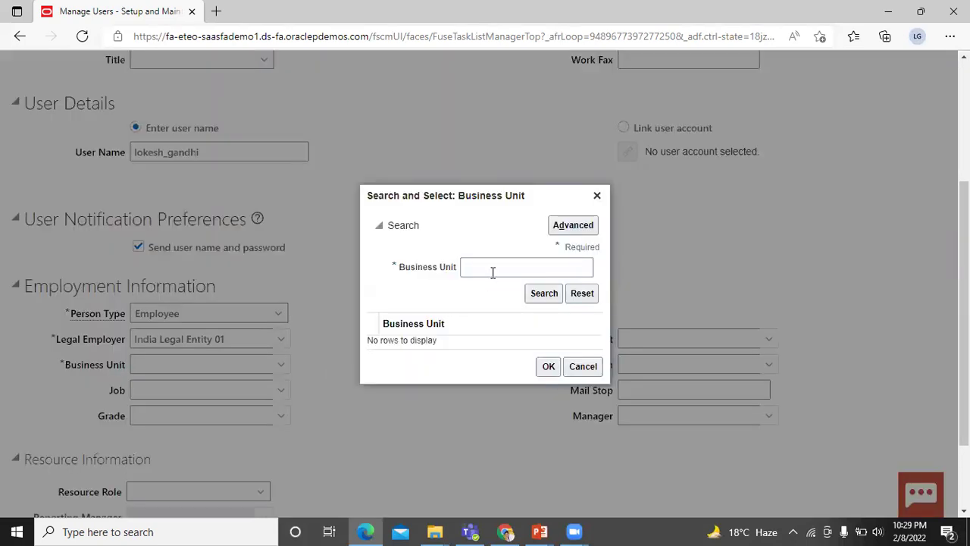
{"action": "left_click", "coordinate": [490, 270]}
{"action": "type", "text": "ind"}
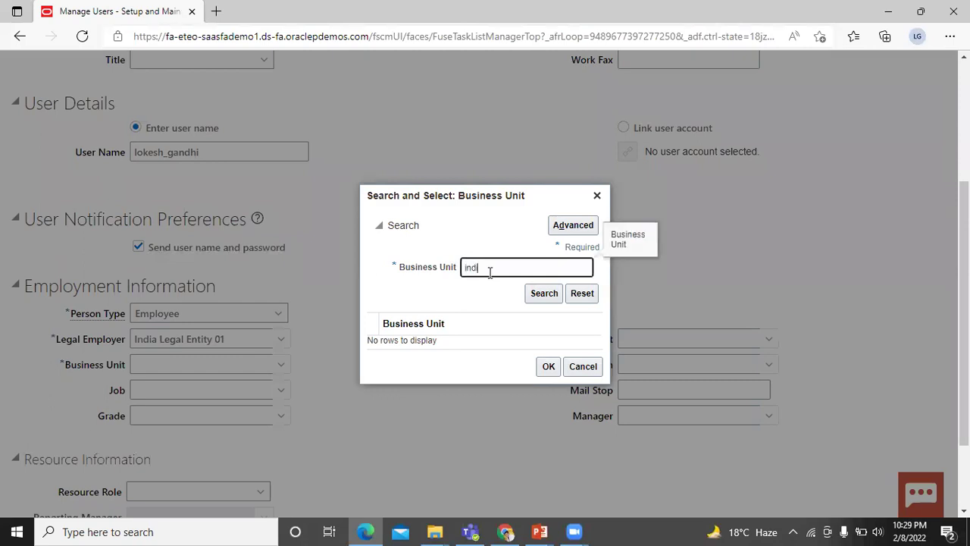
{"action": "type", "text": "ia"}
{"action": "left_click", "coordinate": [545, 296]}
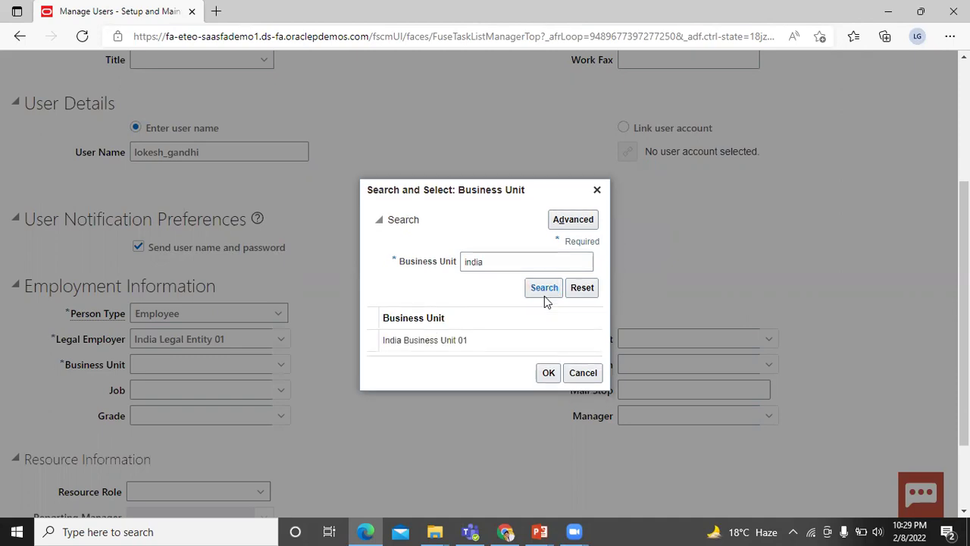
{"action": "left_click", "coordinate": [476, 347]}
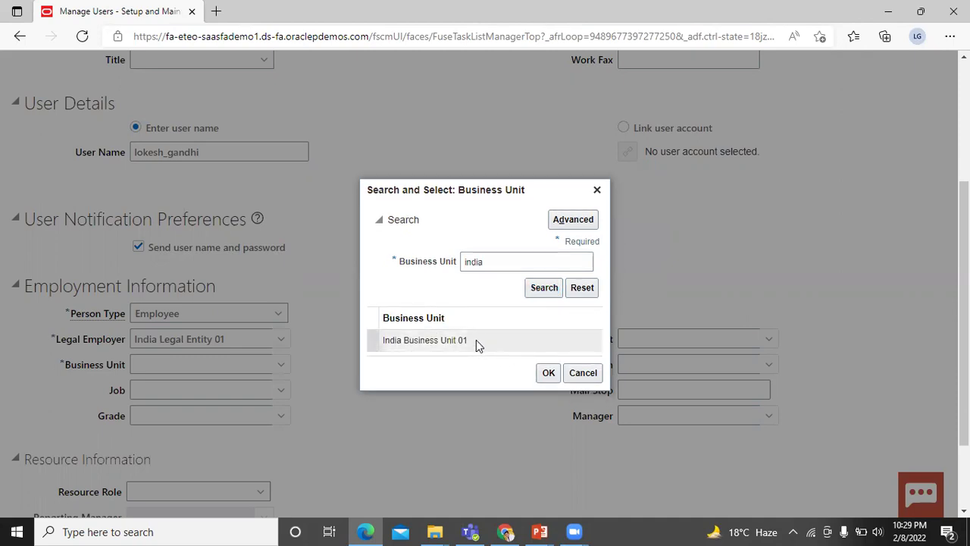
{"action": "left_click", "coordinate": [548, 373]}
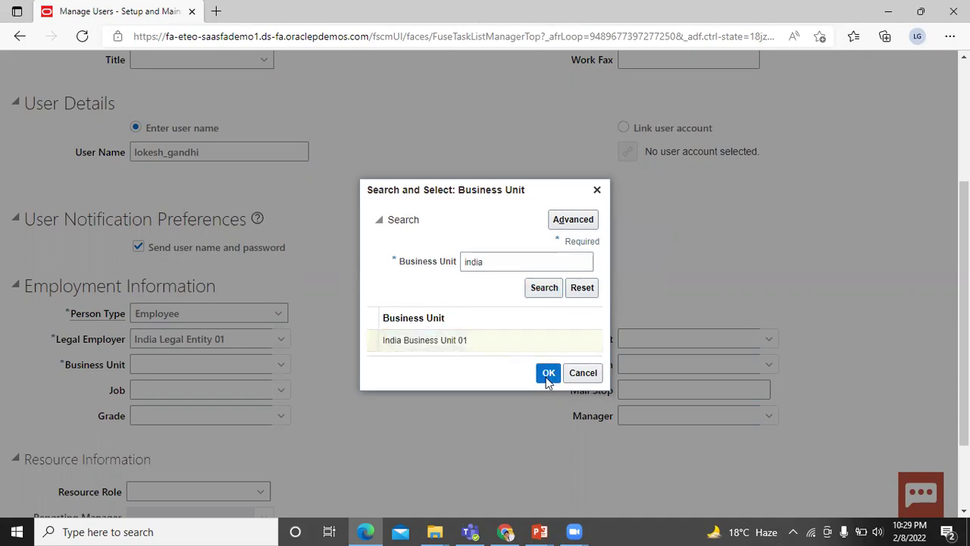
{"action": "scroll", "coordinate": [371, 376], "scroll_direction": "down", "scroll_amount": 2}
Set Resource Role to Sales Manager and choose a Reporting Manager in Resource Information.
{"action": "scroll", "coordinate": [371, 377], "scroll_direction": "down", "scroll_amount": 1}
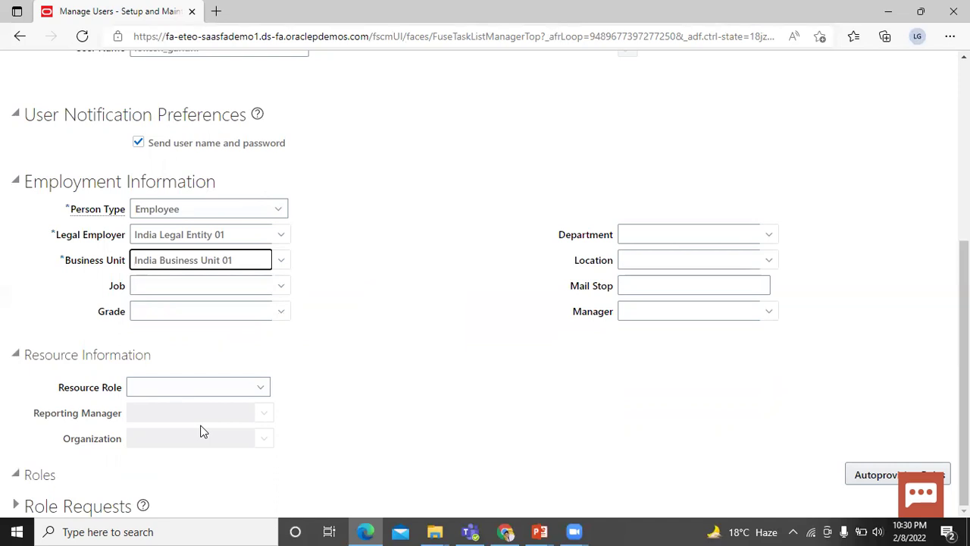
{"action": "left_click", "coordinate": [261, 387]}
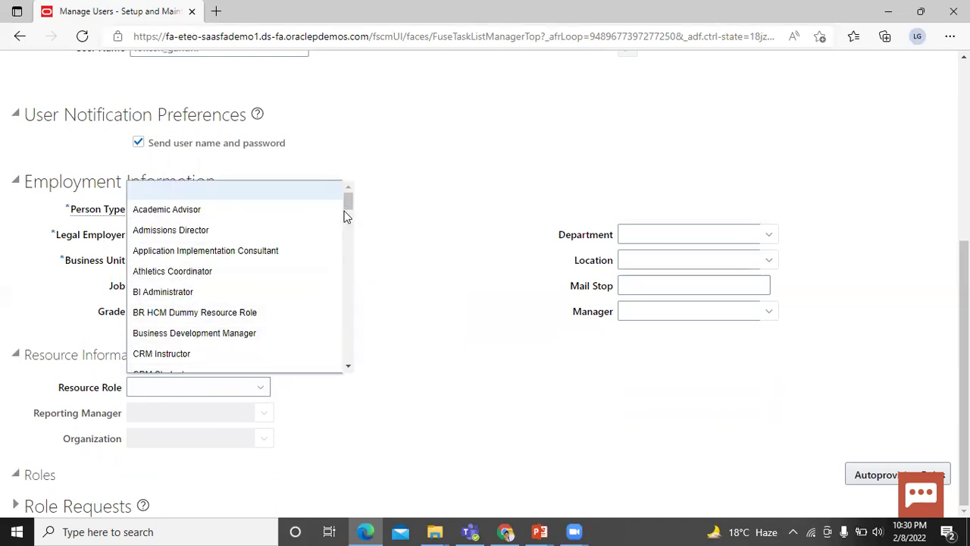
{"action": "left_click_drag", "start_coordinate": [347, 205], "coordinate": [360, 319]}
{"action": "left_click", "coordinate": [280, 336]}
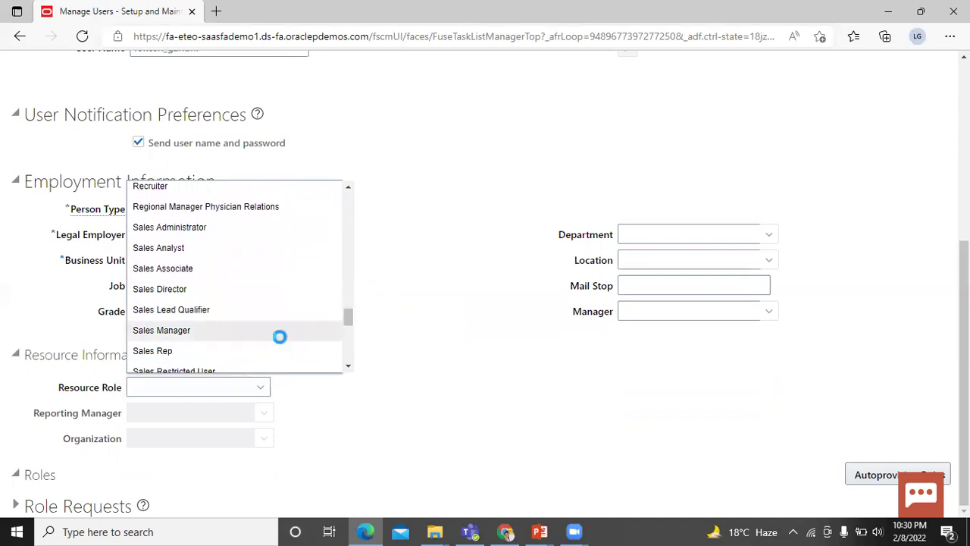
{"action": "left_click", "coordinate": [262, 414]}
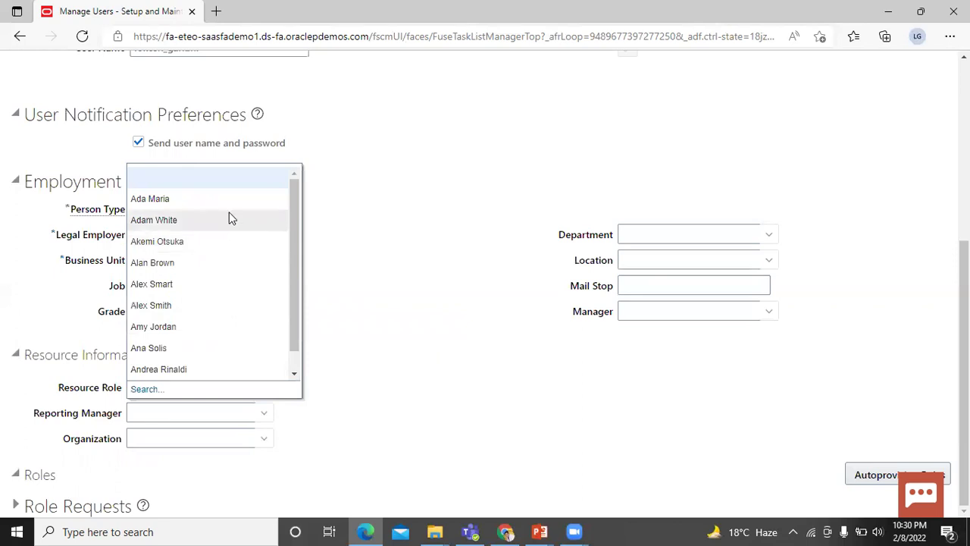
{"action": "left_click", "coordinate": [205, 263]}
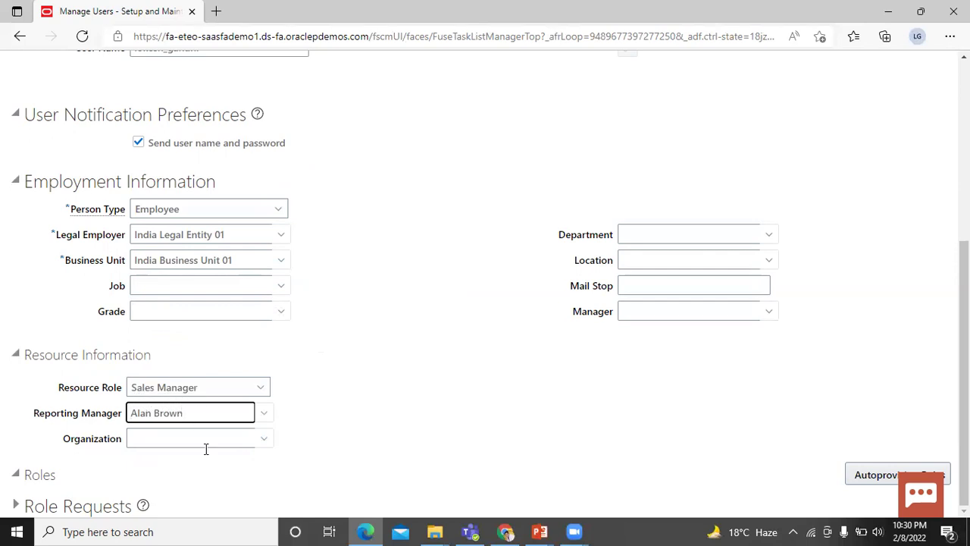
Create a new Sales organization named BISP from the Organization dropdown and assign it.
{"action": "left_click", "coordinate": [263, 439]}
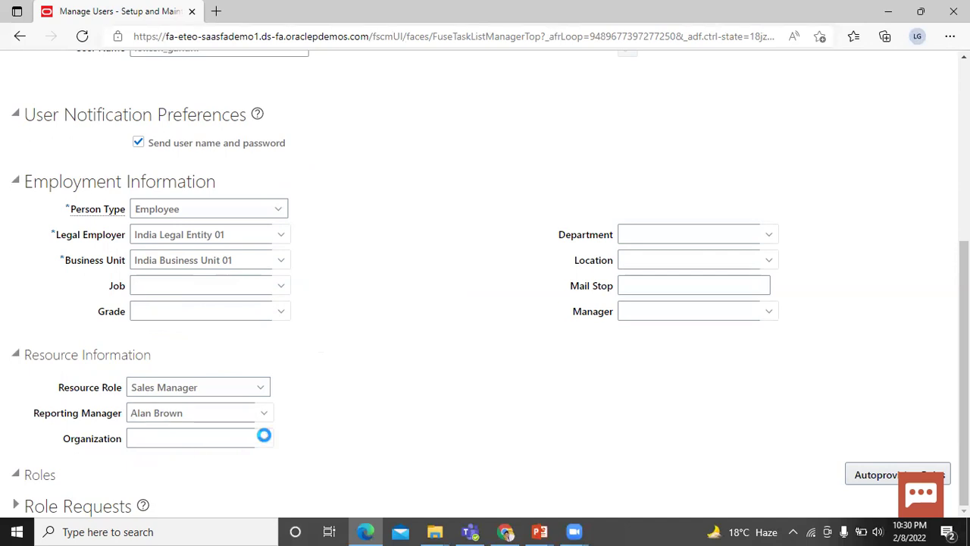
{"action": "left_click", "coordinate": [265, 437]}
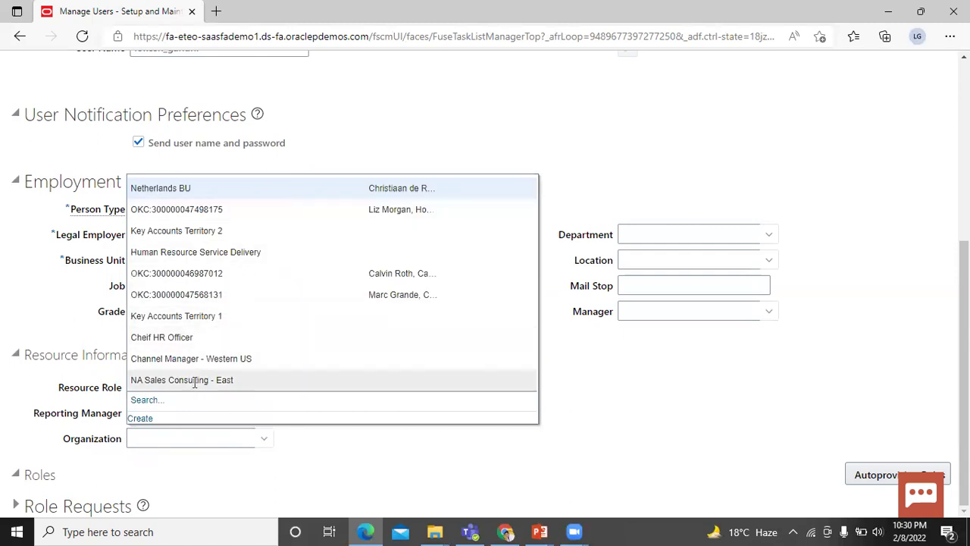
{"action": "left_click", "coordinate": [144, 419]}
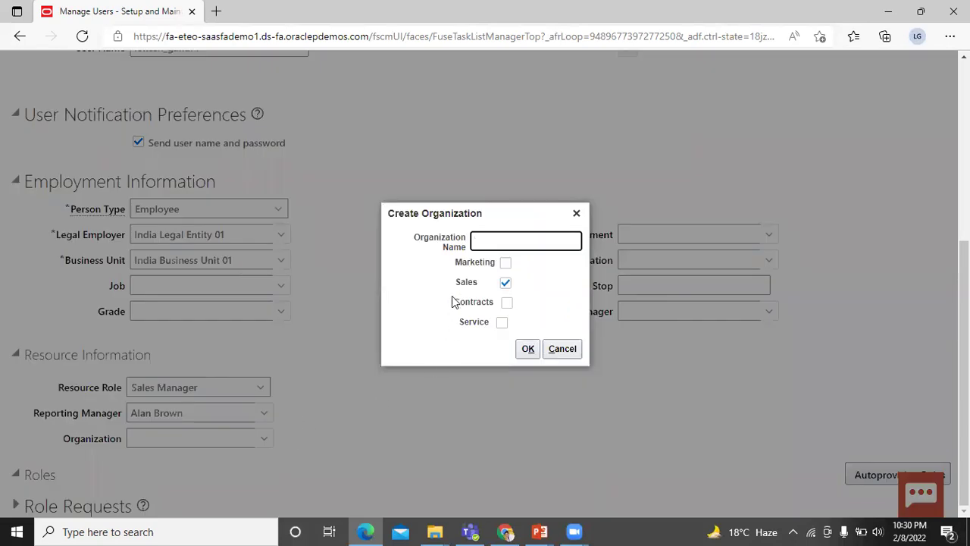
{"action": "type", "text": "BISF"}
{"action": "left_click", "coordinate": [528, 348]}
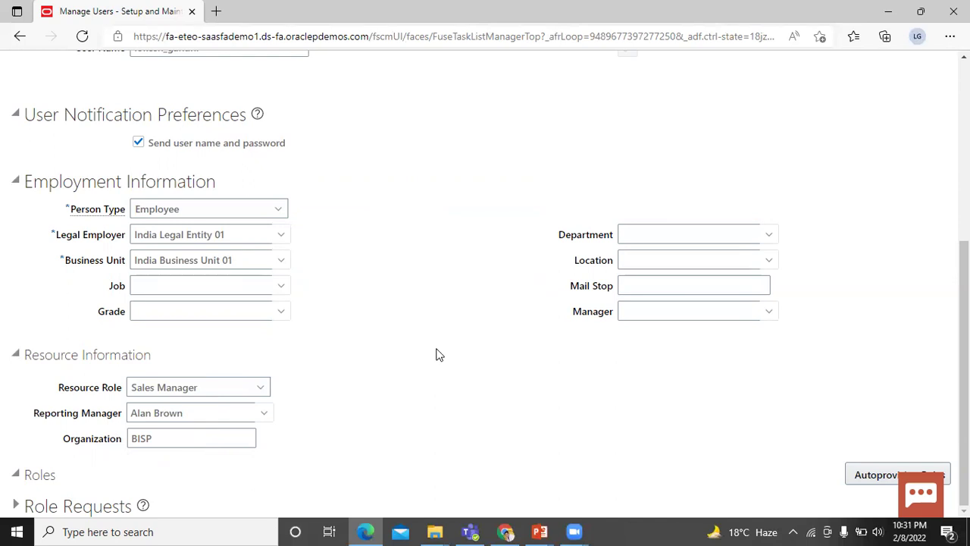
Autoprovision Employee, Custom Objects Administration, Resource and Sales Manager role requests under Role Requests.
{"action": "scroll", "coordinate": [436, 353], "scroll_direction": "up", "scroll_amount": 2}
{"action": "scroll", "coordinate": [341, 432], "scroll_direction": "down", "scroll_amount": 1}
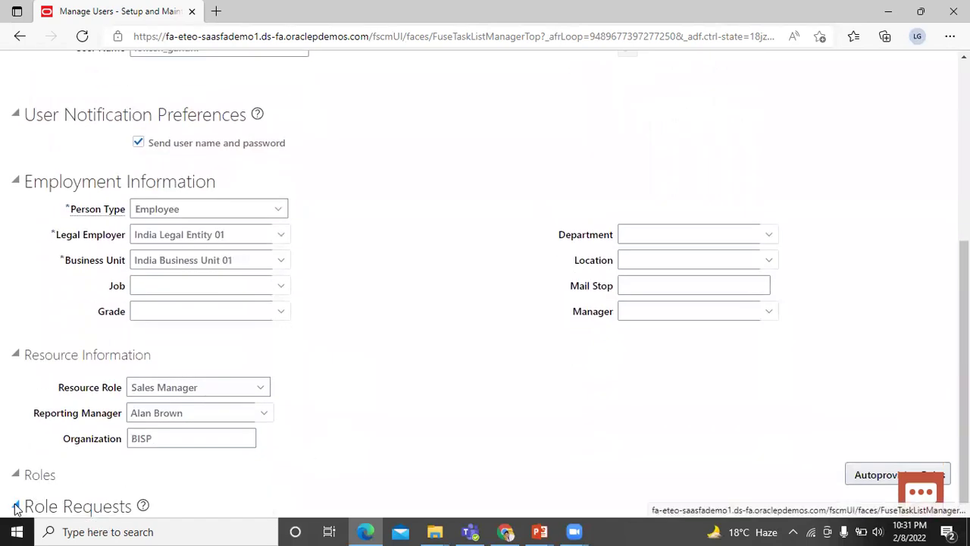
{"action": "left_click", "coordinate": [15, 506]}
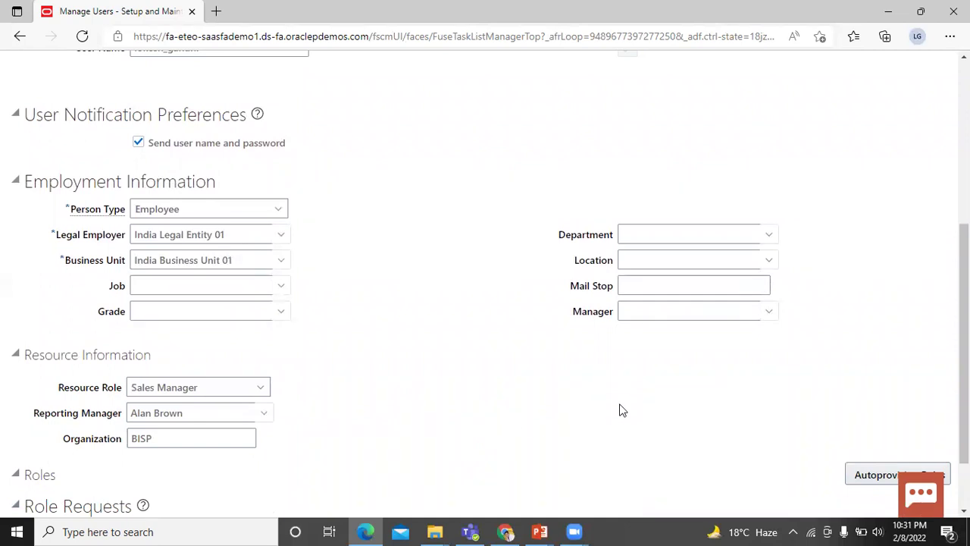
{"action": "scroll", "coordinate": [644, 406], "scroll_direction": "down", "scroll_amount": 1}
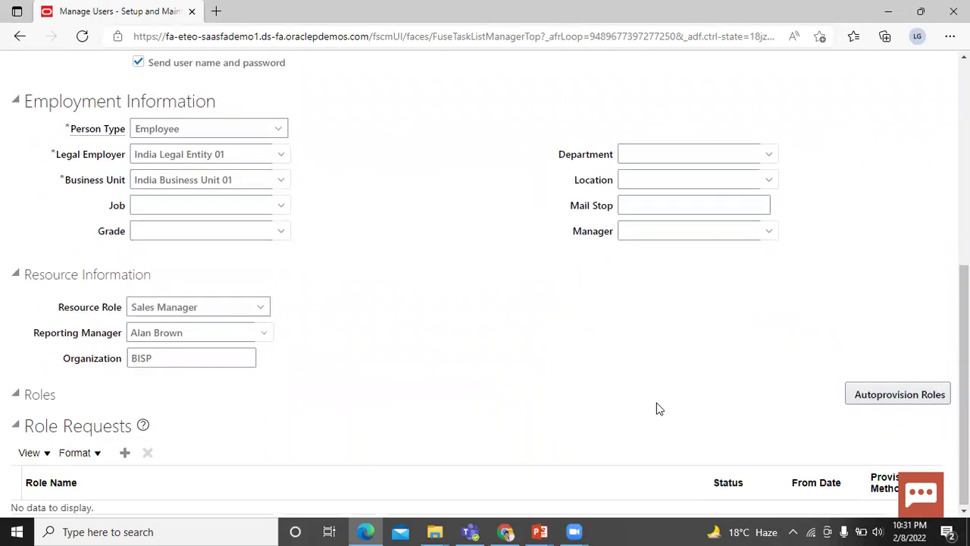
{"action": "left_click", "coordinate": [867, 395]}
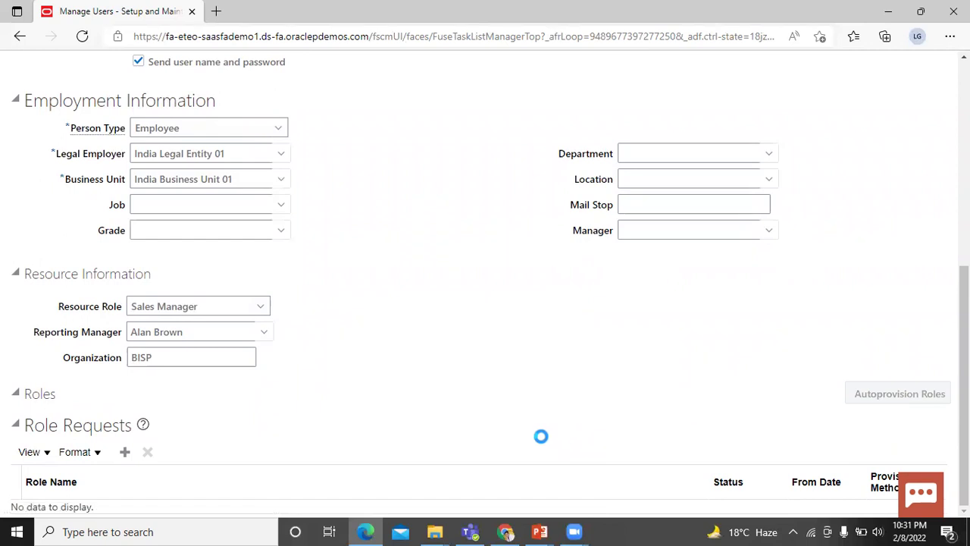
{"action": "scroll", "coordinate": [540, 436], "scroll_direction": "up", "scroll_amount": 1}
{"action": "scroll", "coordinate": [350, 408], "scroll_direction": "up", "scroll_amount": 1}
{"action": "scroll", "coordinate": [350, 407], "scroll_direction": "down", "scroll_amount": 1}
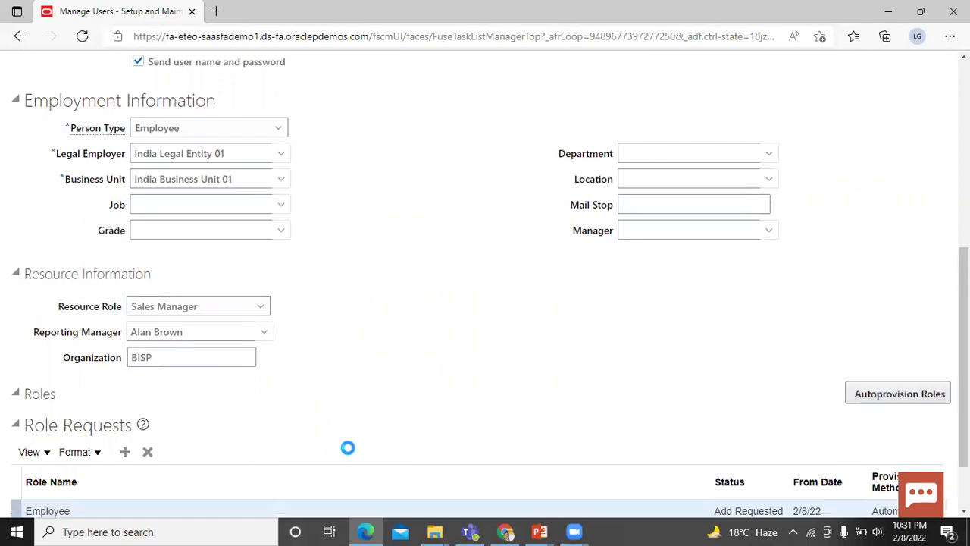
{"action": "scroll", "coordinate": [347, 448], "scroll_direction": "down", "scroll_amount": 1}
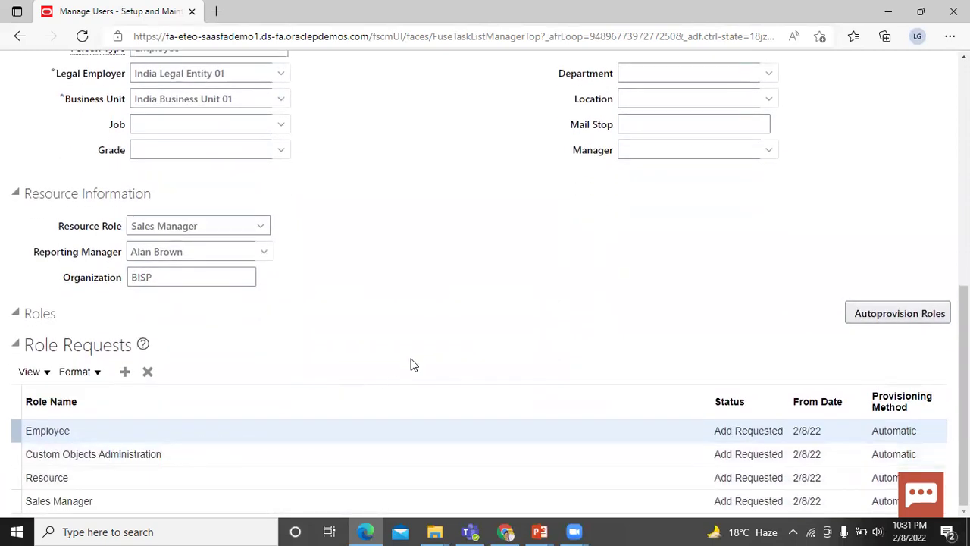
{"action": "scroll", "coordinate": [411, 360], "scroll_direction": "up", "scroll_amount": 5}
{"action": "scroll", "coordinate": [413, 365], "scroll_direction": "up", "scroll_amount": 3}
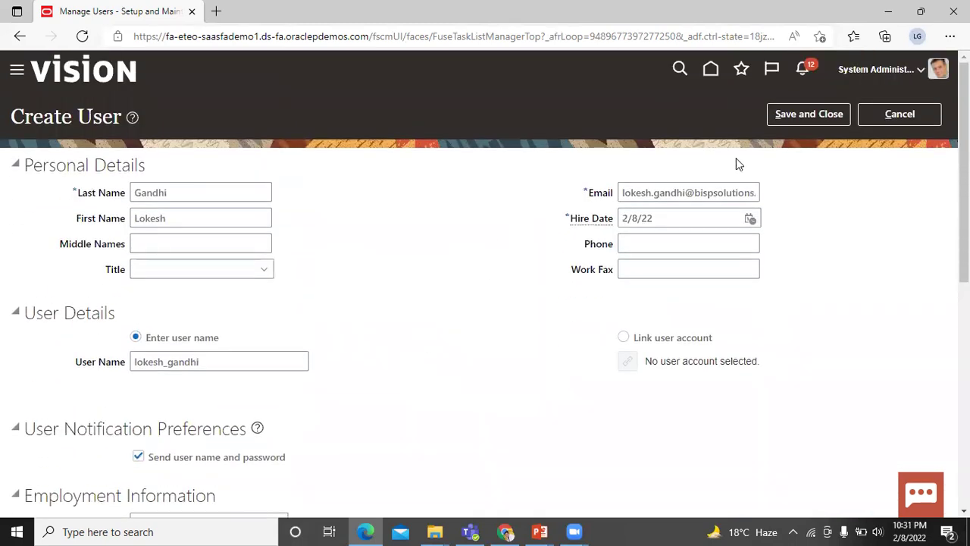
Save and close the Create User form to return to Search Person.
{"action": "left_click", "coordinate": [798, 115]}
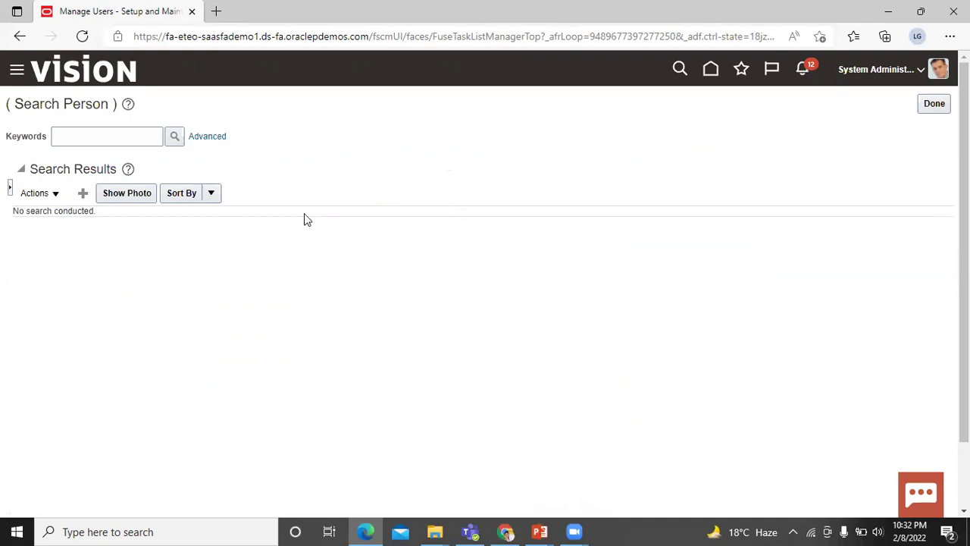
Search Person by keyword using the new user's surname and run the search.
{"action": "left_click", "coordinate": [82, 132]}
{"action": "type", "text": "gan"}
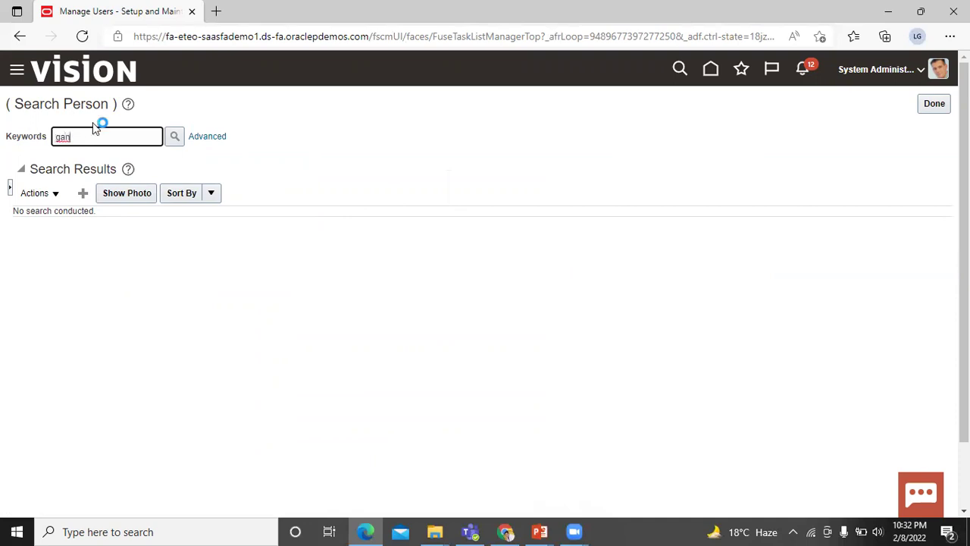
{"action": "type", "text": "dhi"}
{"action": "left_click", "coordinate": [174, 137]}
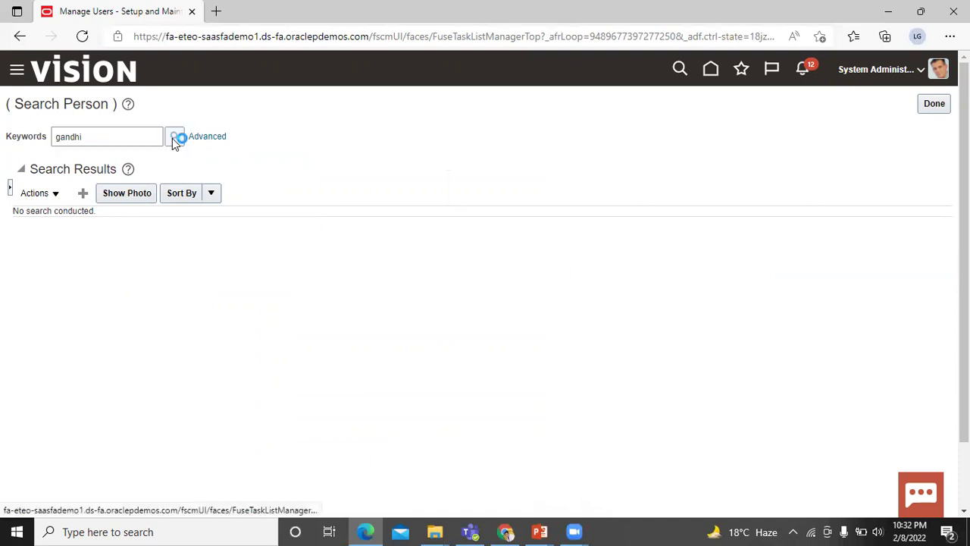